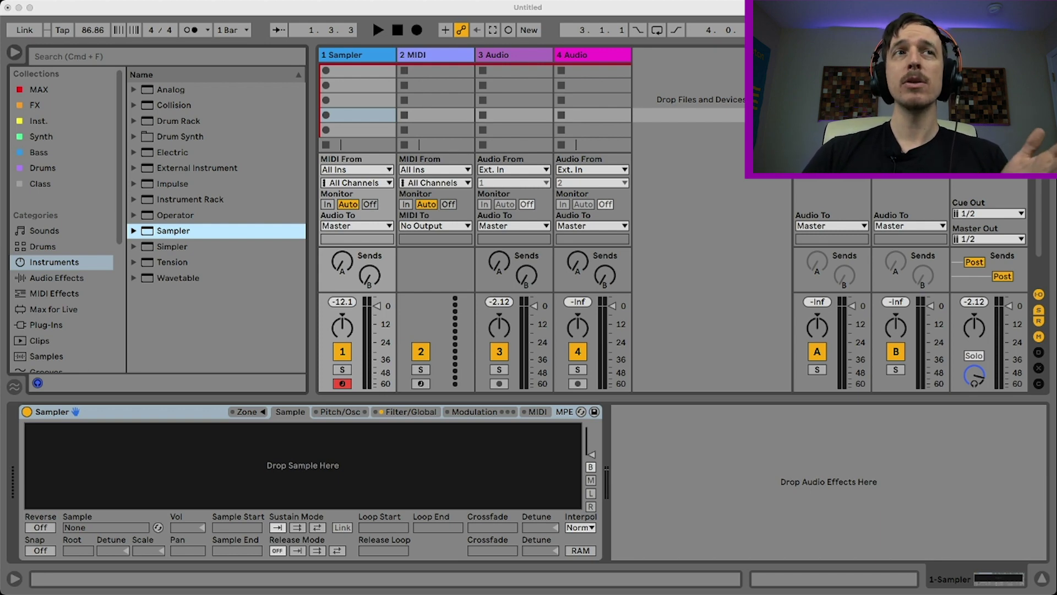
- Search the sample library for "saw" and load 1 Osc Saw Sh C3.aif into the empty Sampler
left_click(151, 411)
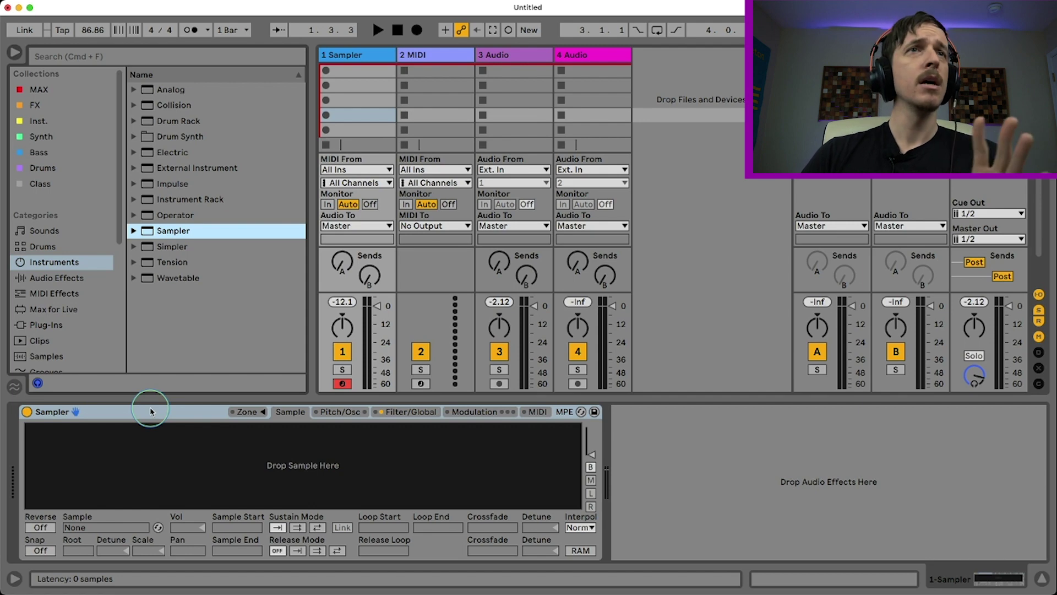
left_click(53, 356)
left_click(113, 56)
type("saw")
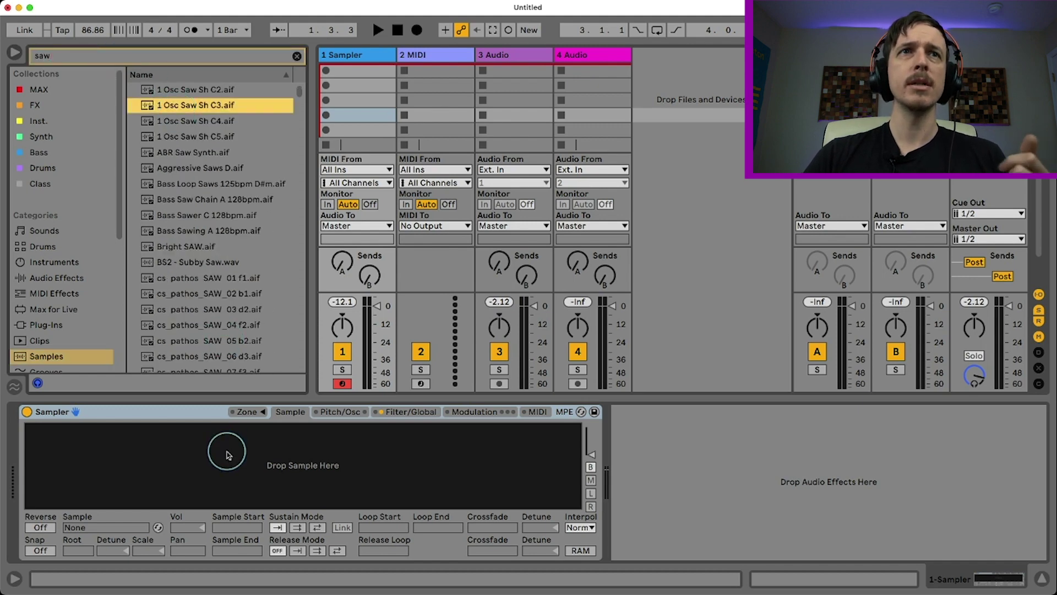
left_click_drag(228, 455, 227, 451)
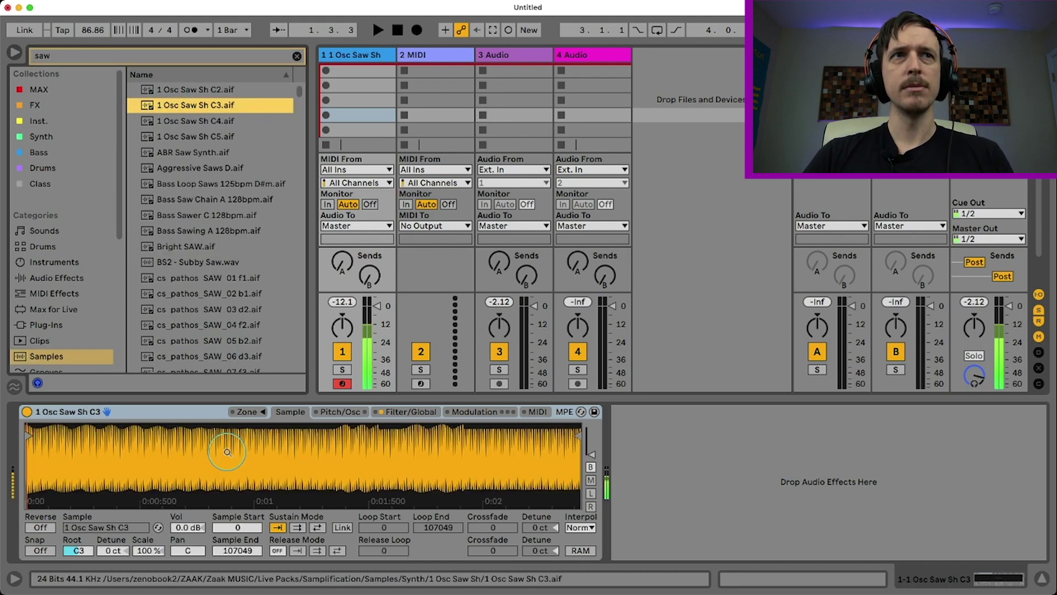
- Enable the sample's forward sustain loop and lower the Sampler filter to 1.00 kHz with 11% resonance
left_click(298, 528)
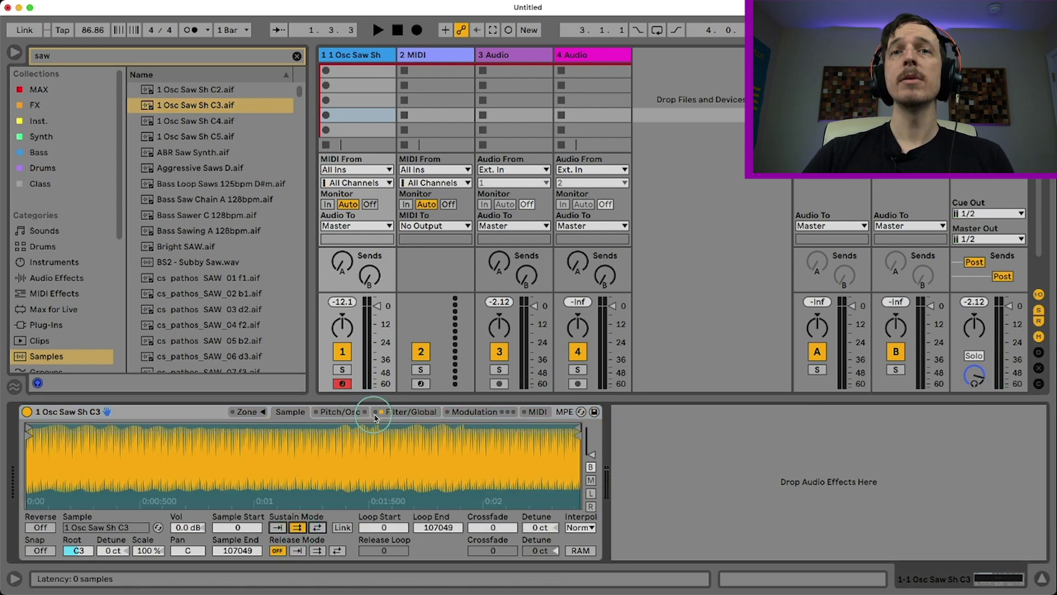
left_click(393, 412)
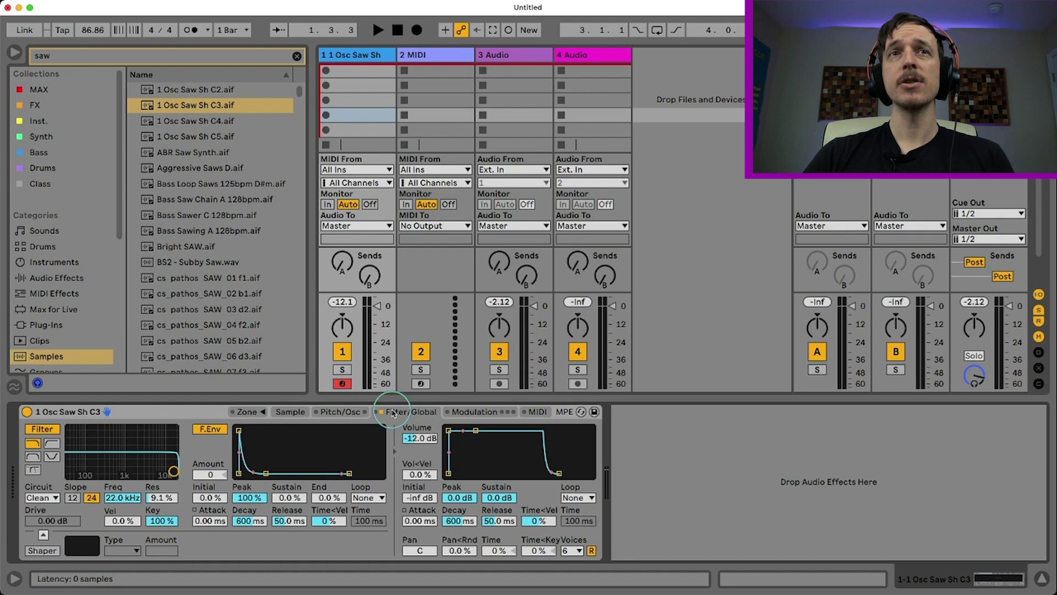
left_click_drag(174, 472, 125, 472)
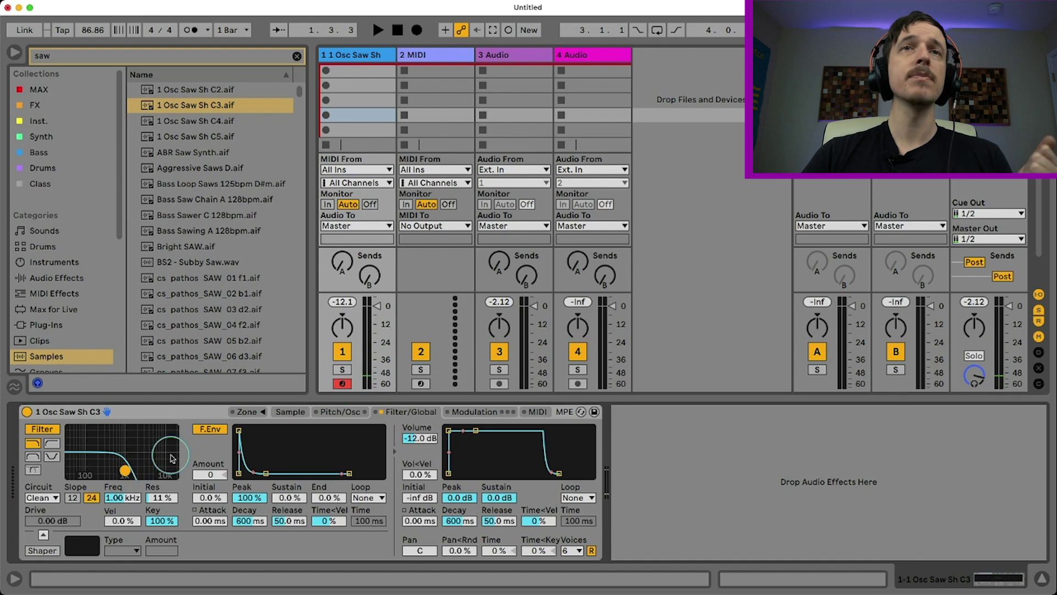
- Enable LFO 1, LFO 2 and LFO 3 in the Sampler's modulation section
left_click(472, 413)
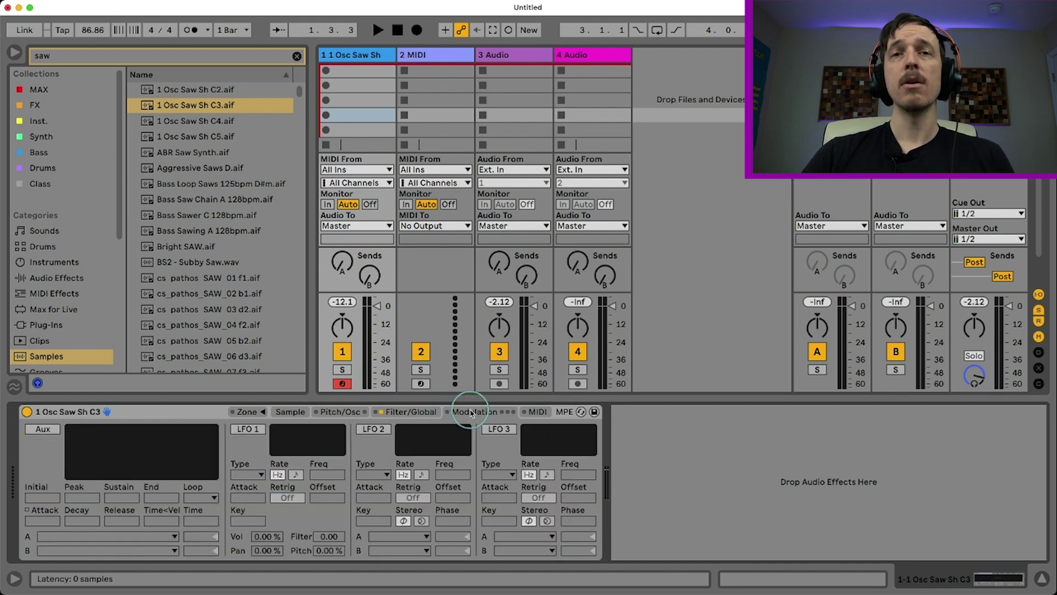
left_click(247, 428)
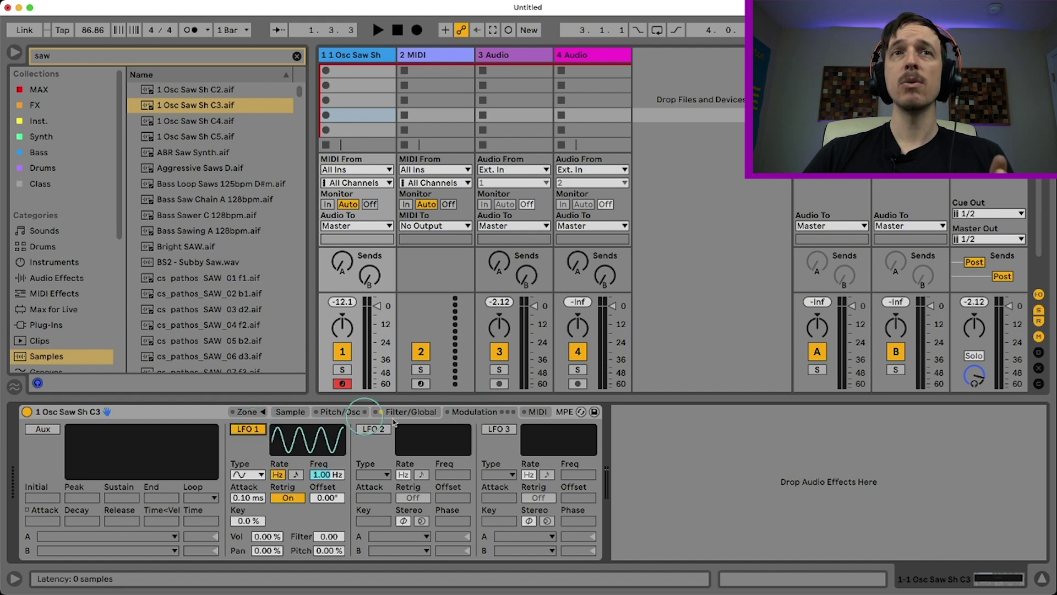
left_click(379, 429)
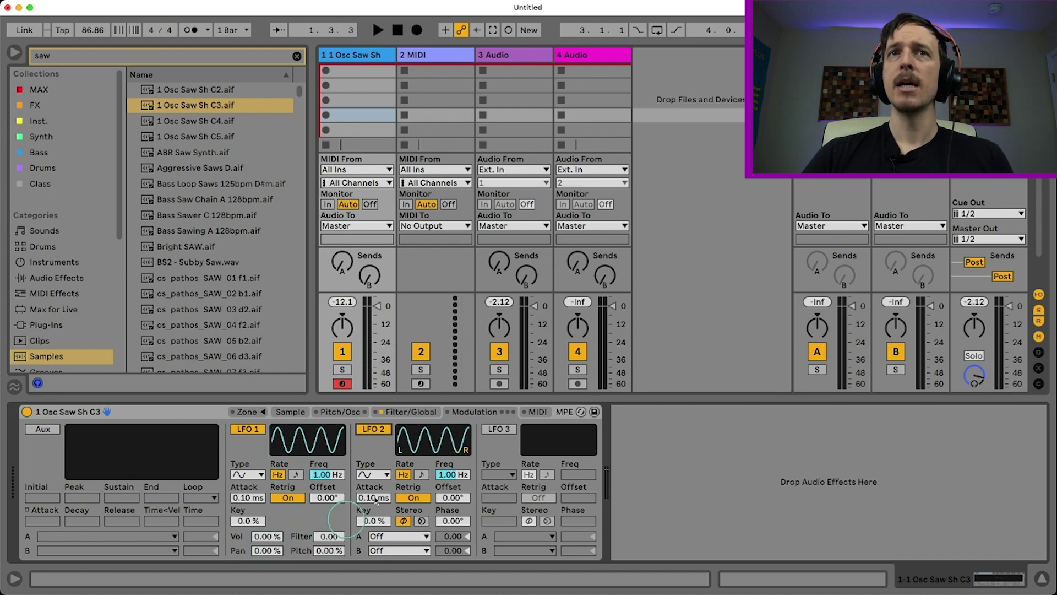
left_click(497, 428)
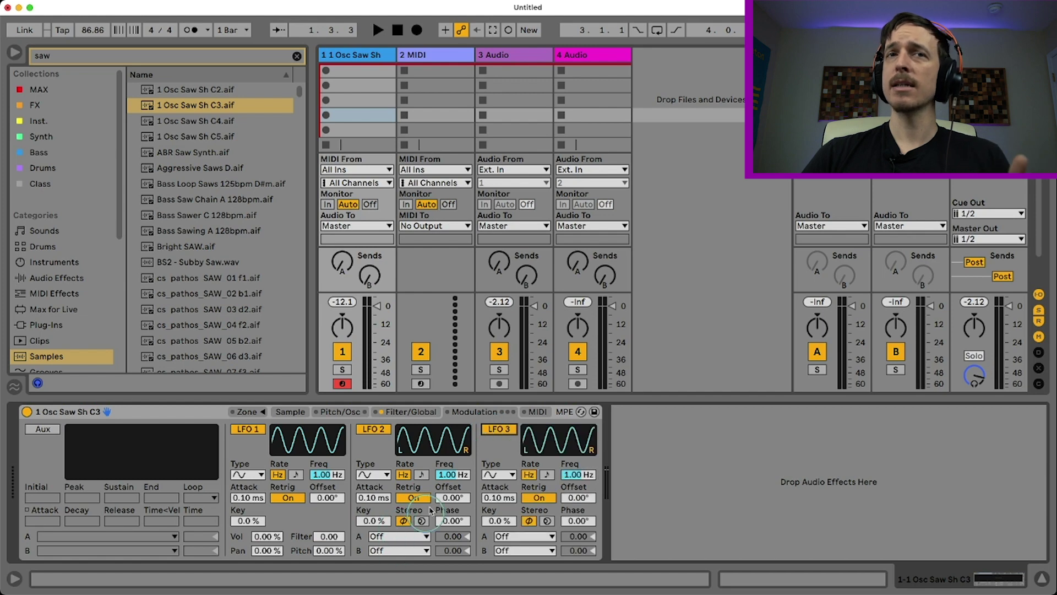
- View LFO 2's modulation destinations, then turn off LFO 3 and LFO 1 so only LFO 2 stays active
left_click(413, 537)
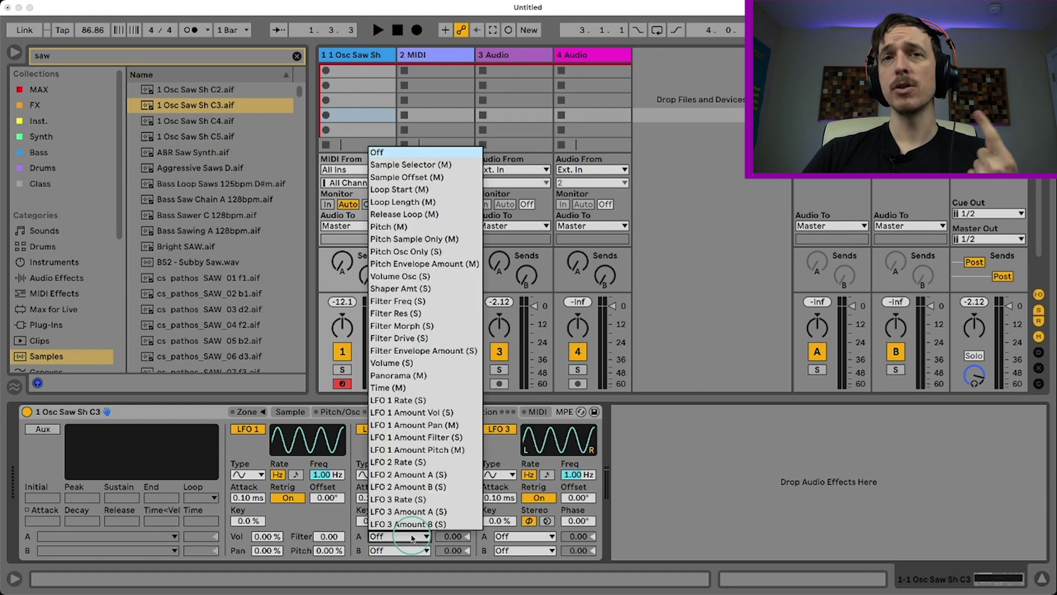
left_click(413, 537)
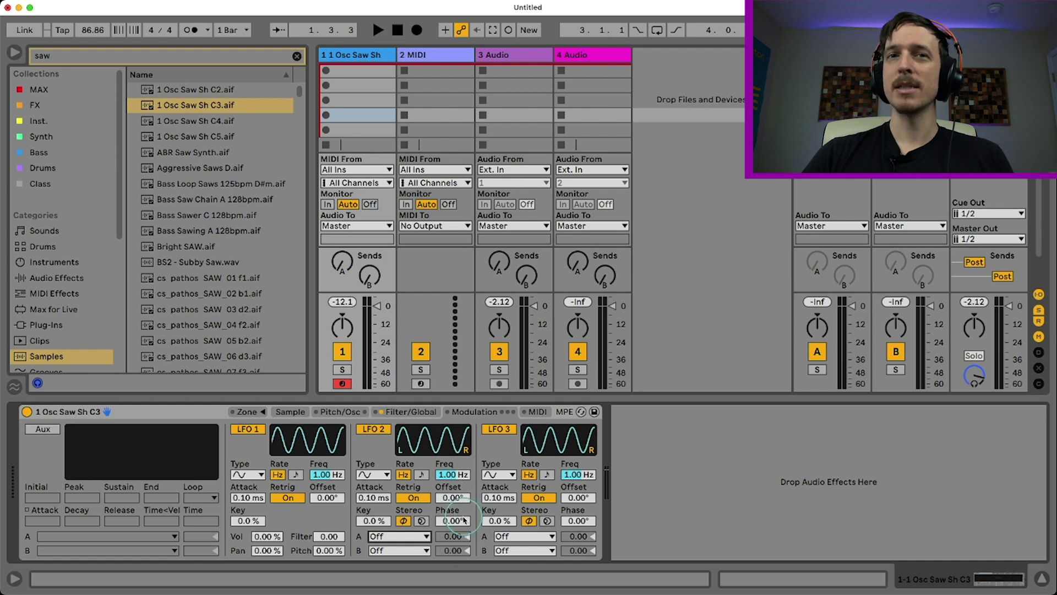
left_click(499, 428)
left_click(257, 429)
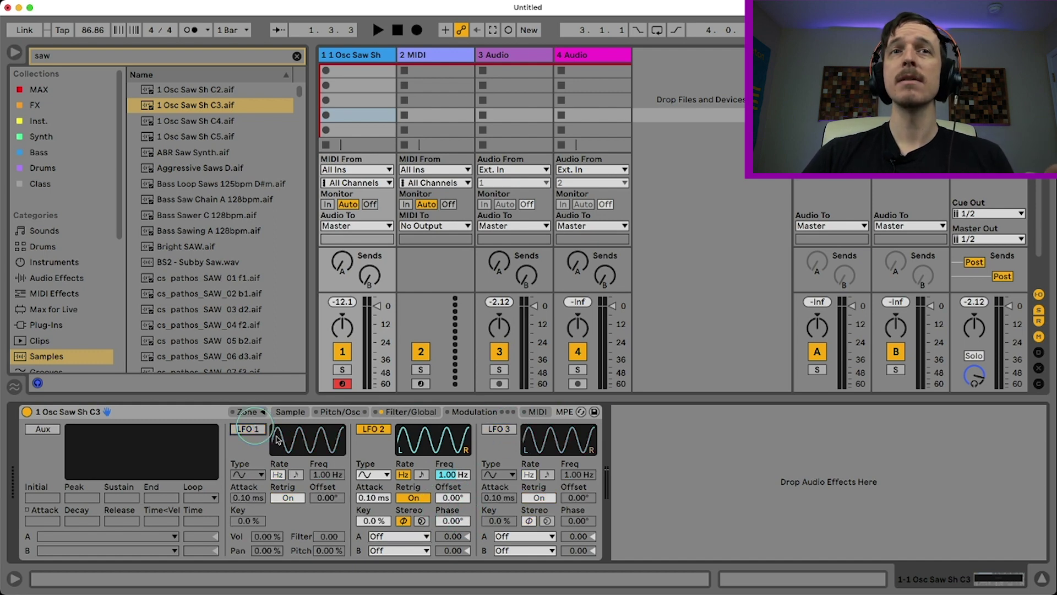
- Assign LFO 2's destination A to Filter Freq with an amount of 35.07
left_click(408, 535)
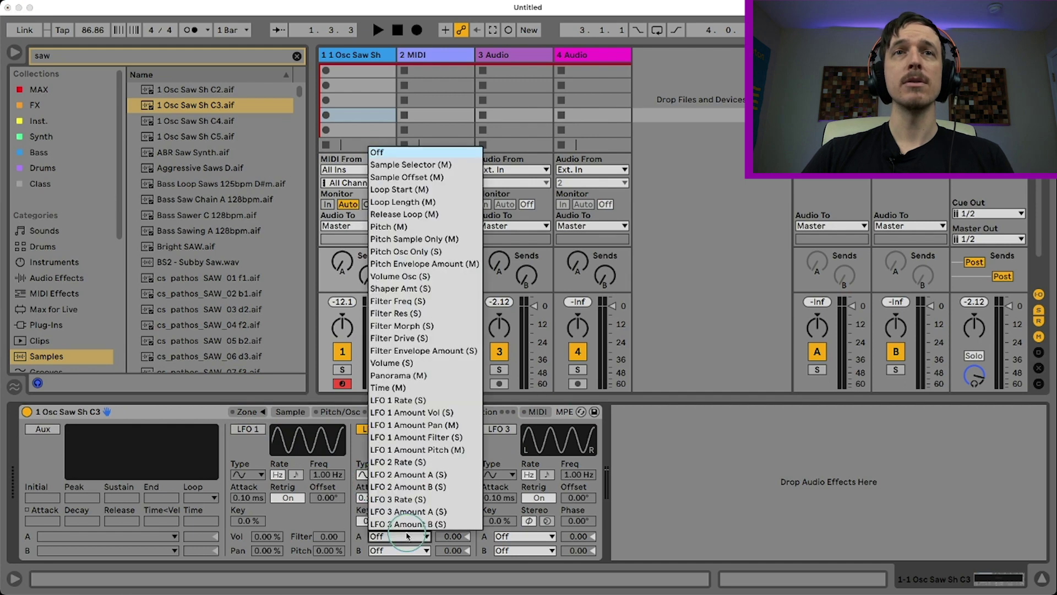
left_click(426, 307)
left_click(451, 539)
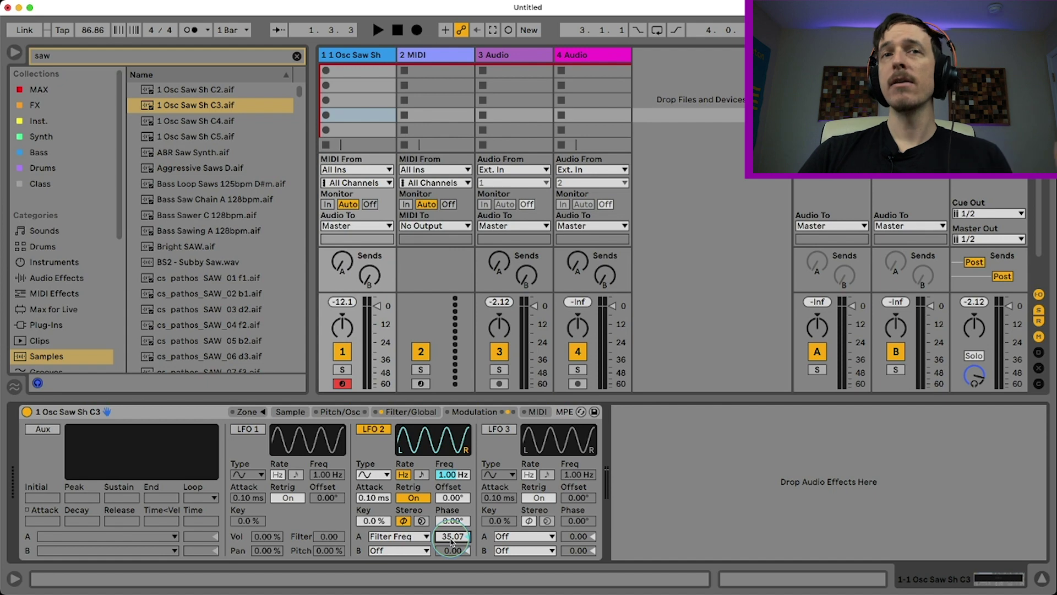
- Try LFO 2 stereo phase offsets of 39.4°, 194°, 309° and 217°, and reset the phase to 0°
left_click(422, 522)
left_click(403, 522)
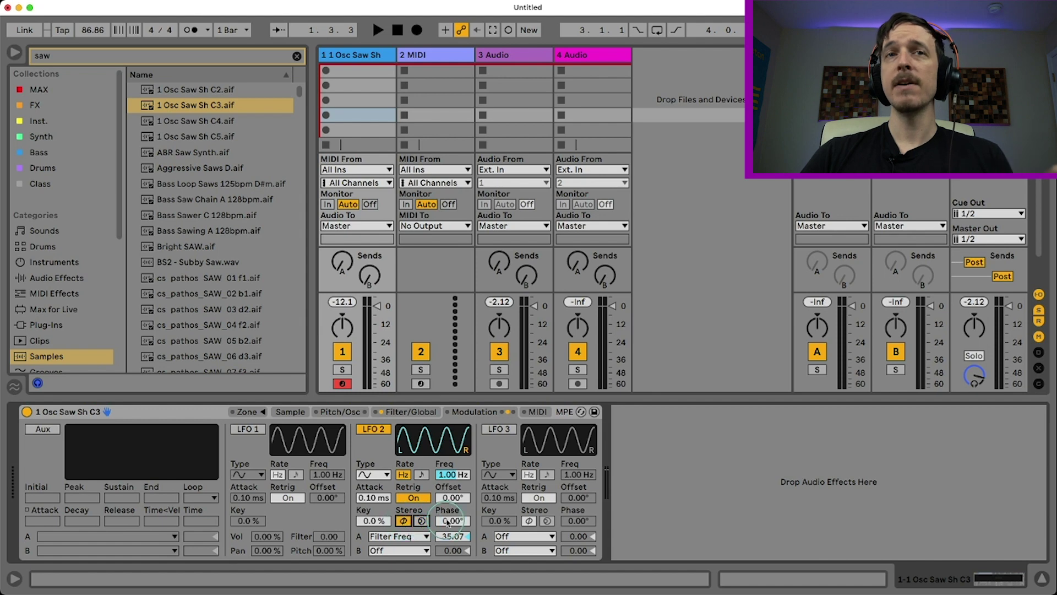
left_click_drag(453, 521, 453, 512)
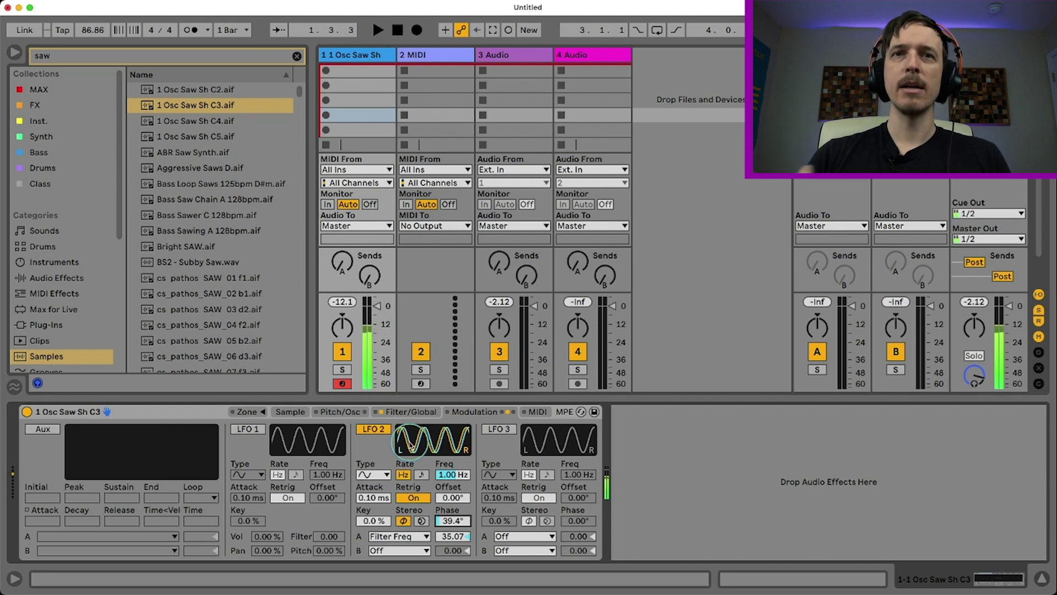
left_click_drag(453, 522, 456, 523)
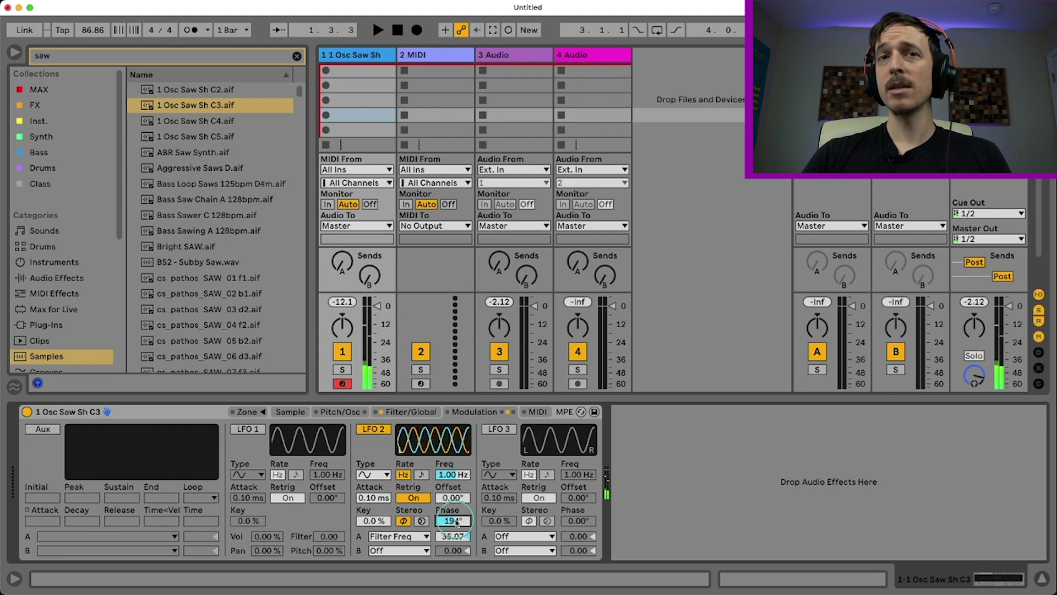
left_click_drag(457, 523, 456, 523)
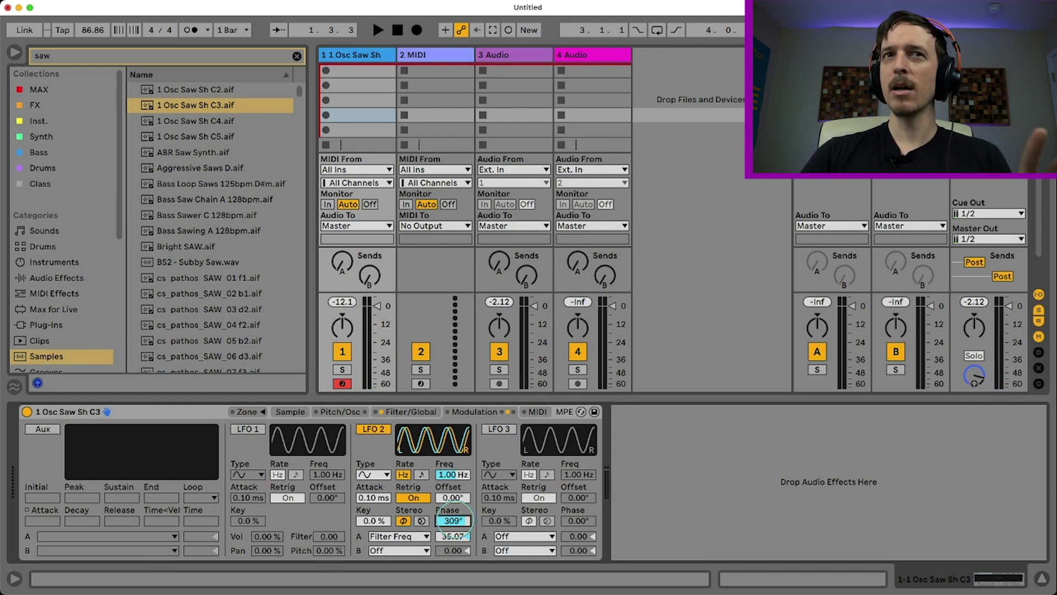
left_click_drag(457, 523, 451, 497)
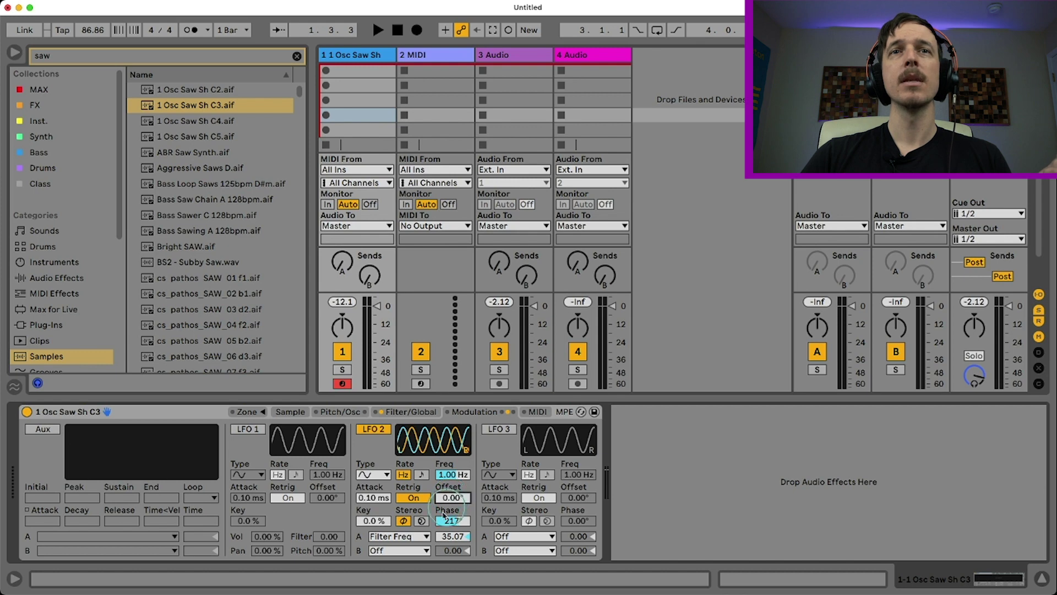
double_click(447, 520)
- Switch LFO 2's stereo mode to Spin, try amounts of 11% and 39%, and reset the spin to 0%
left_click(421, 521)
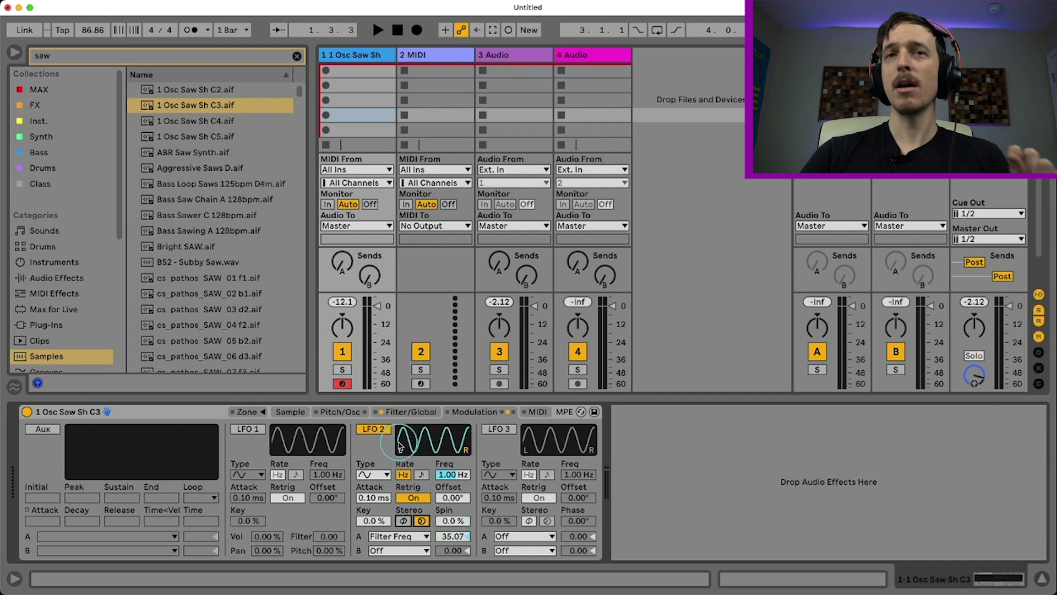
left_click_drag(452, 521, 452, 517)
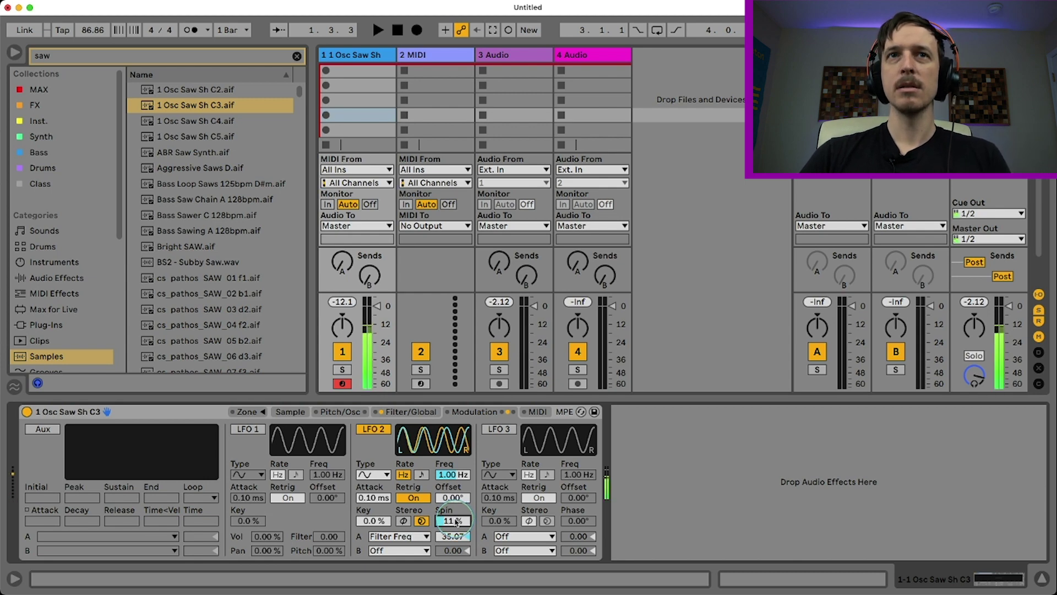
left_click_drag(453, 520, 453, 521)
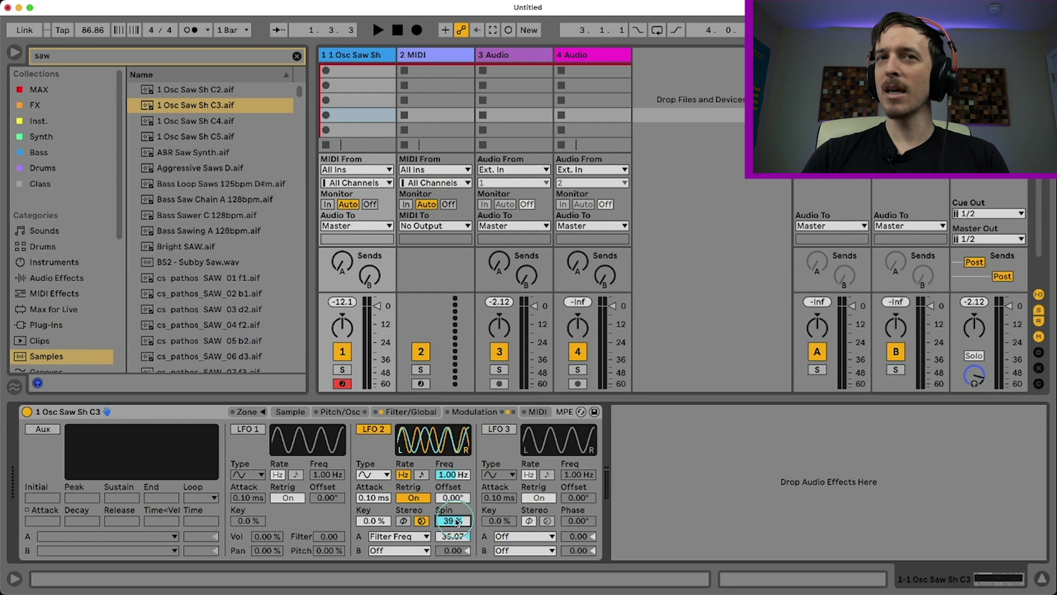
left_click_drag(452, 498, 454, 524)
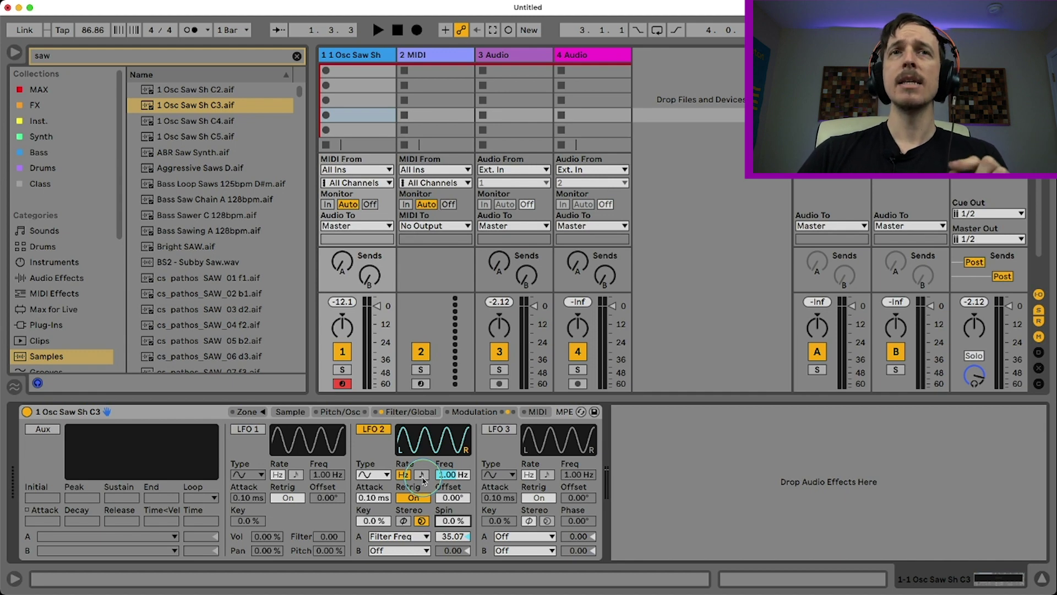
- Return LFO 2's stereo mode to Phase and sync its rate to the tempo at 1/2
left_click(405, 521)
left_click_drag(452, 521, 449, 522)
left_click(422, 475)
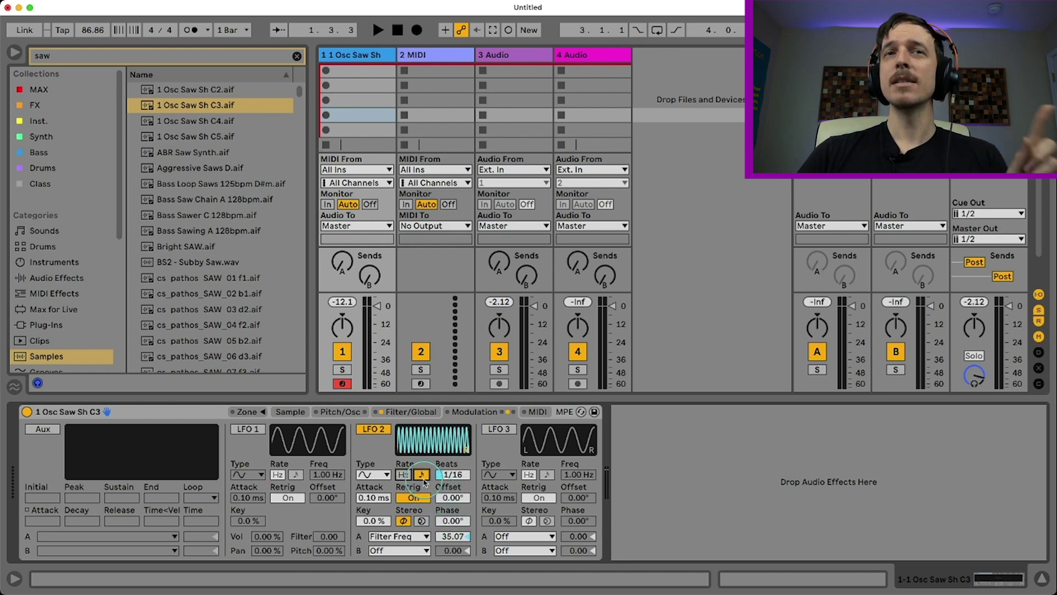
left_click_drag(450, 483, 450, 465)
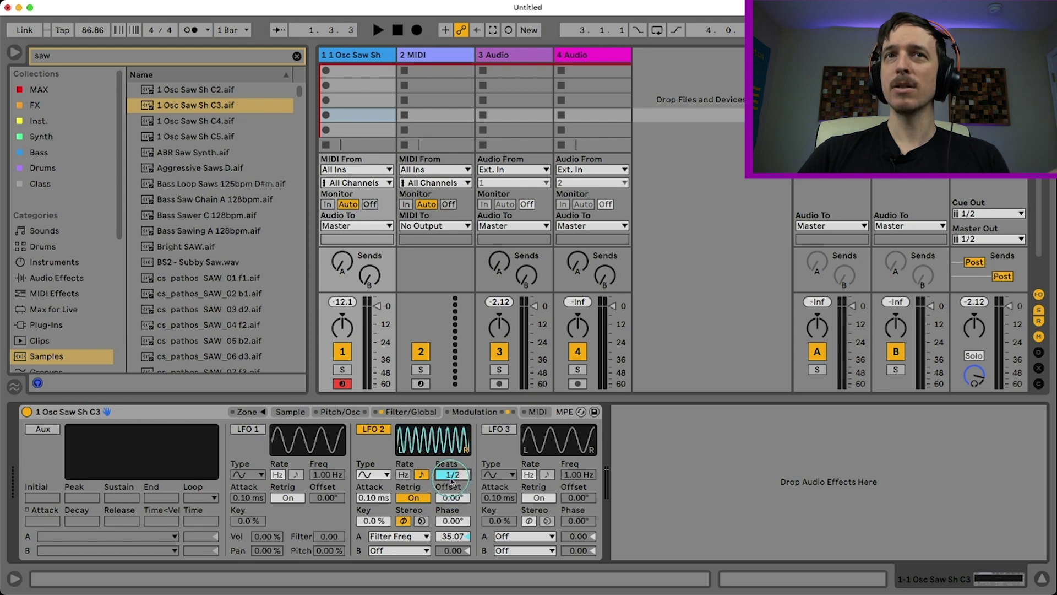
- Switch the tempo-synced LFO 2 to Spin mode, try a spin of 16%, and reset it to 0%
left_click(421, 520)
left_click_drag(452, 525, 452, 517)
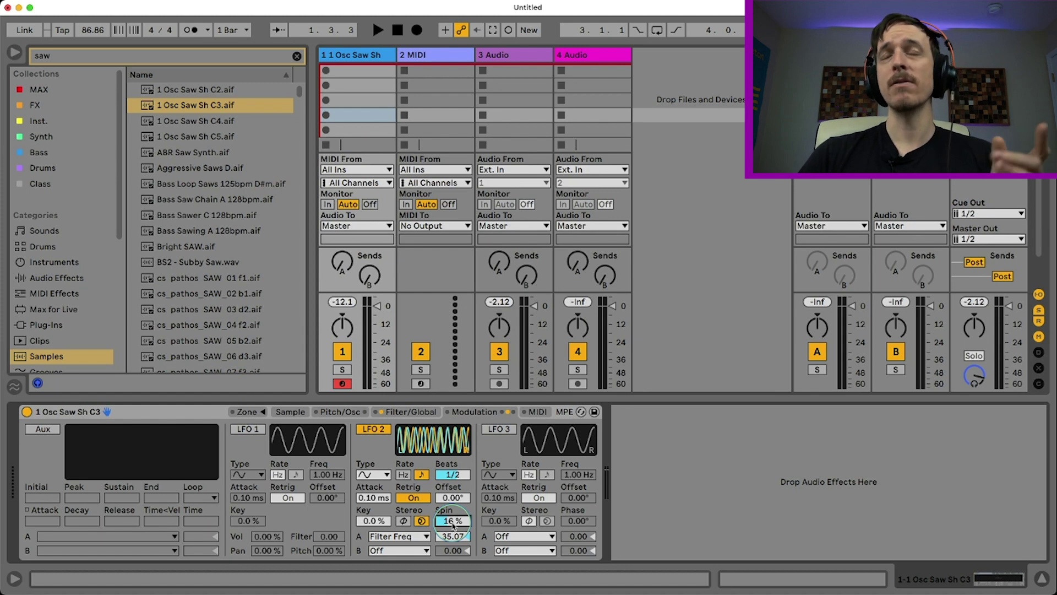
left_click_drag(452, 522, 452, 533)
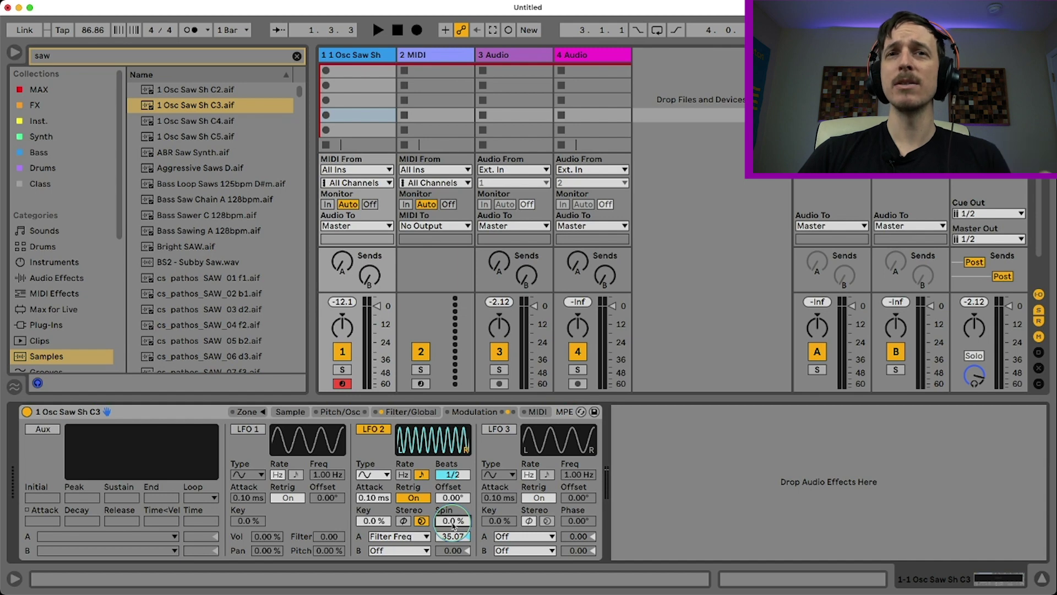
- Clear the library search and add the Auto Filter audio effect from EQ & Filters after the Sampler
left_click(286, 63)
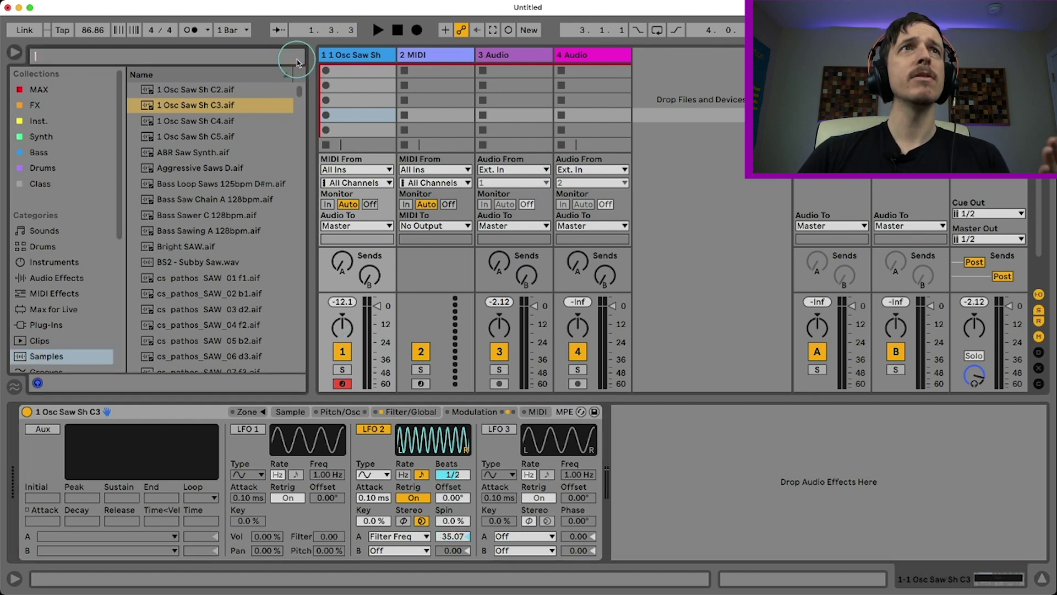
left_click(66, 281)
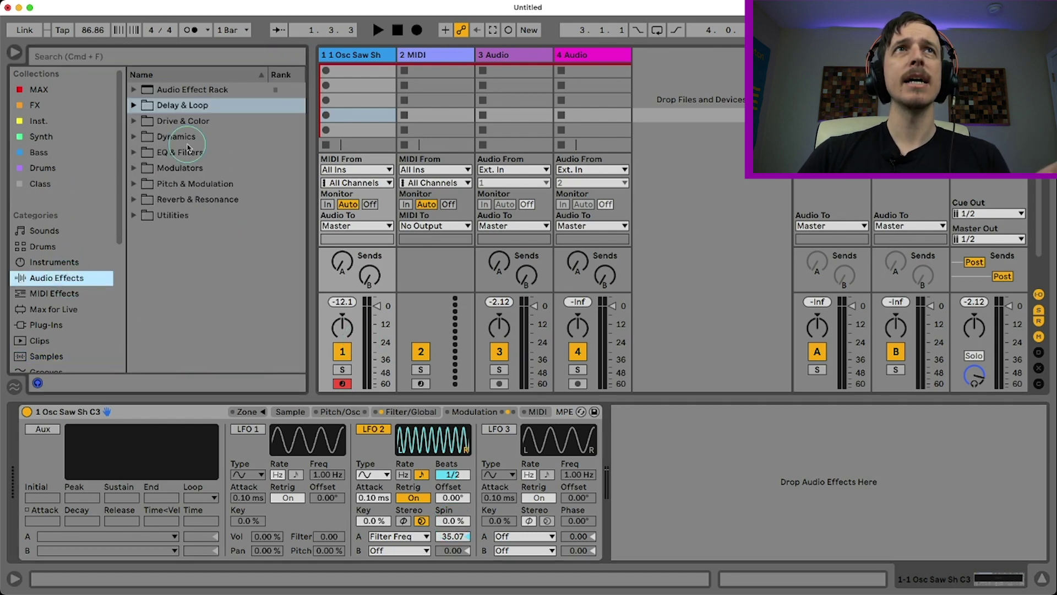
left_click(139, 154)
left_click_drag(182, 168, 699, 500)
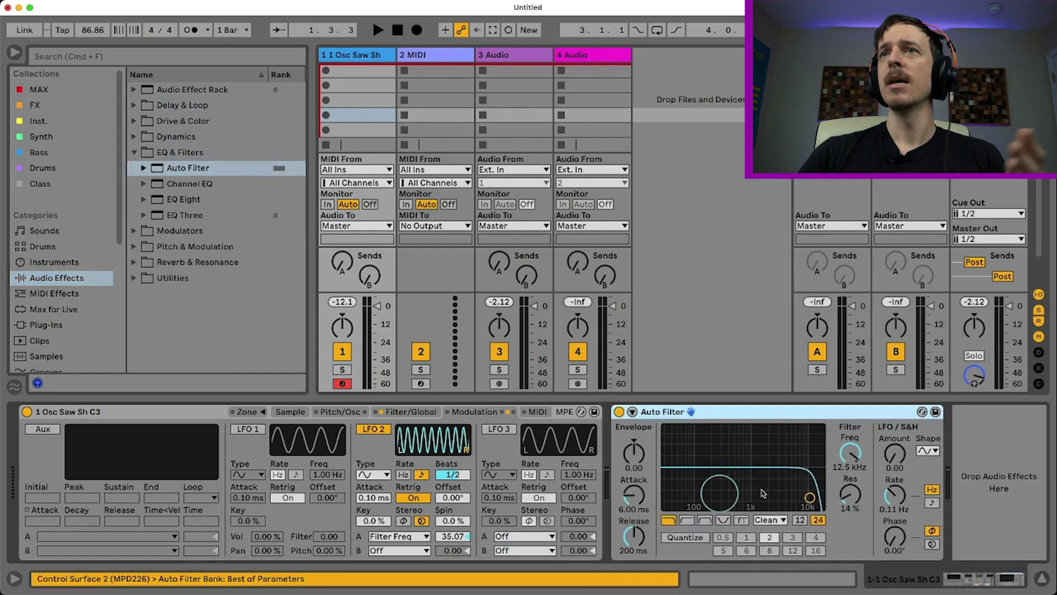
- Sync the Auto Filter LFO's rate to the tempo at 1/16 and try its stereo phase, resetting it to 0°
left_click(933, 495)
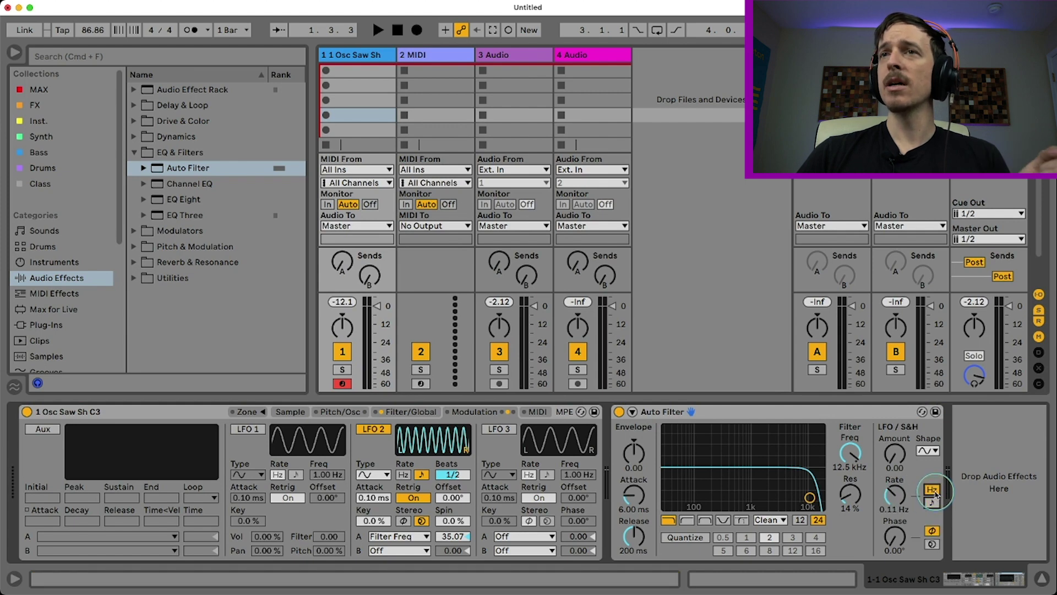
left_click_drag(896, 540, 897, 518)
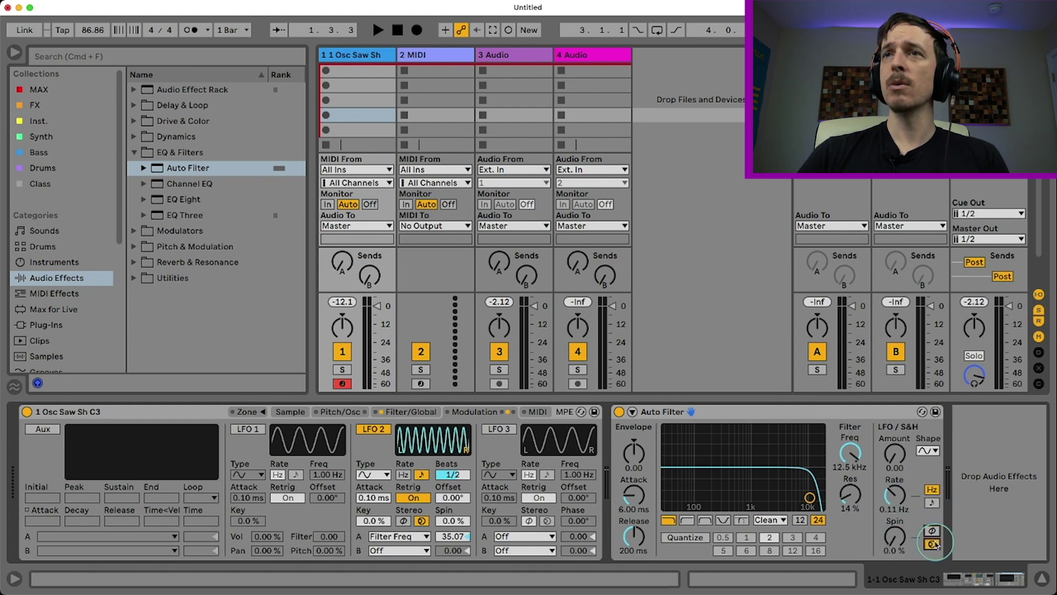
left_click(933, 502)
left_click(896, 546)
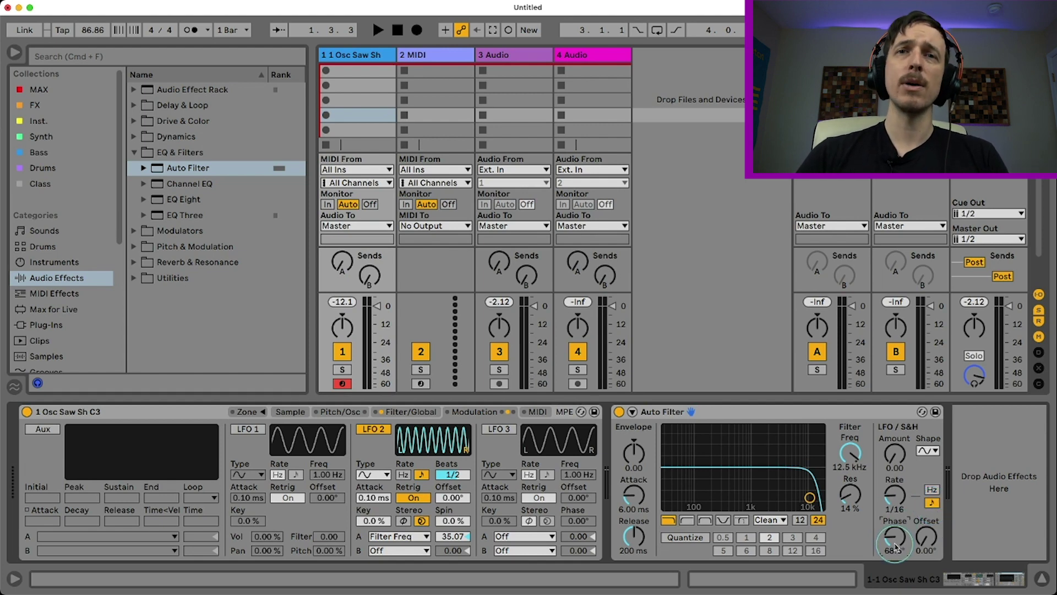
left_click_drag(896, 546, 896, 575)
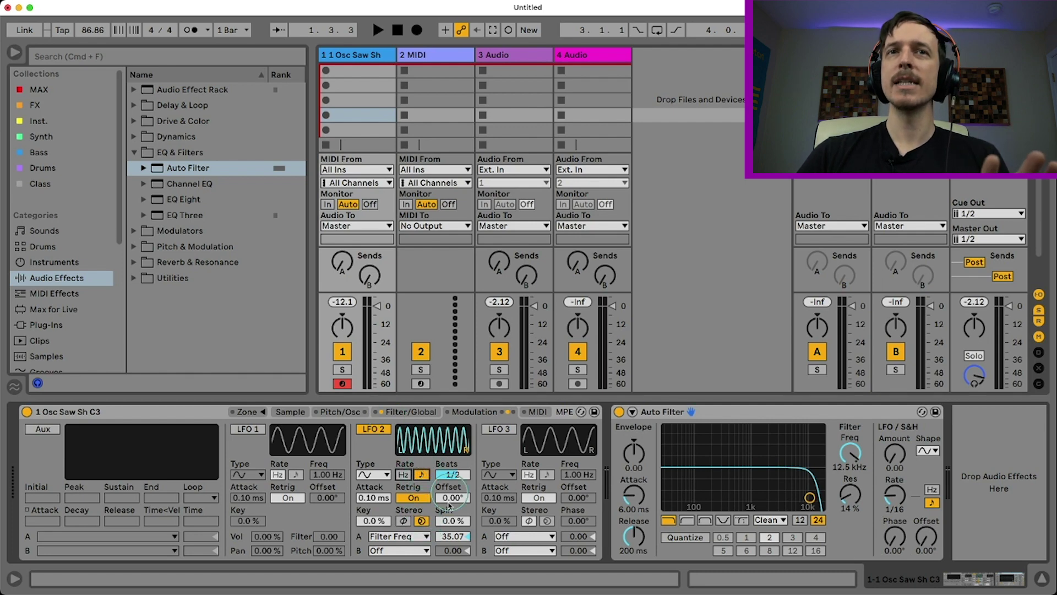
- Set LFO 2's spin to 8.6% and try a 74.3° phase on the Auto Filter LFO, resetting that phase to 0°
left_click_drag(450, 520, 451, 502)
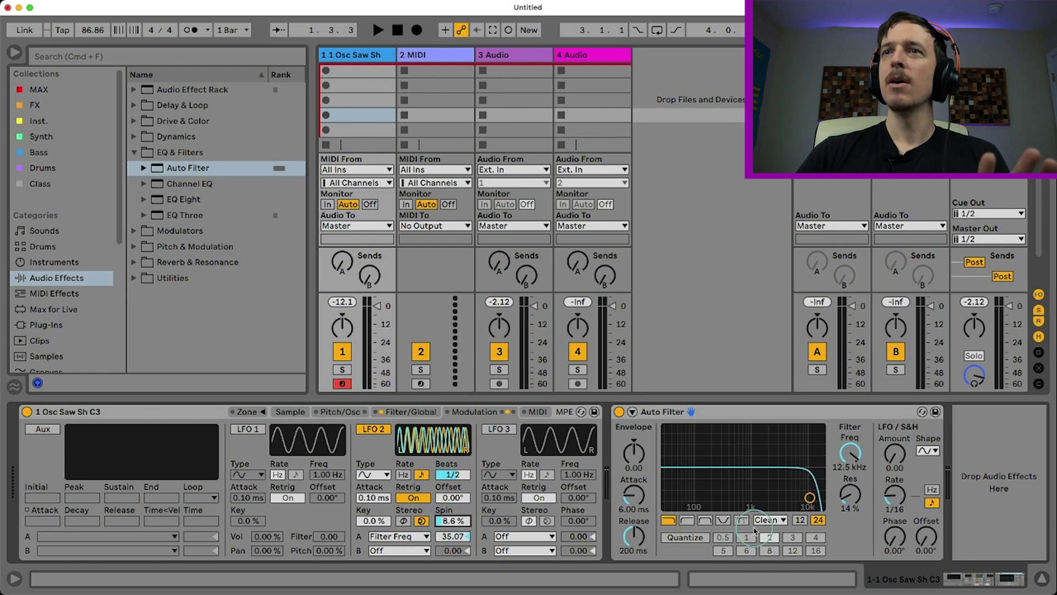
left_click_drag(896, 539, 899, 537)
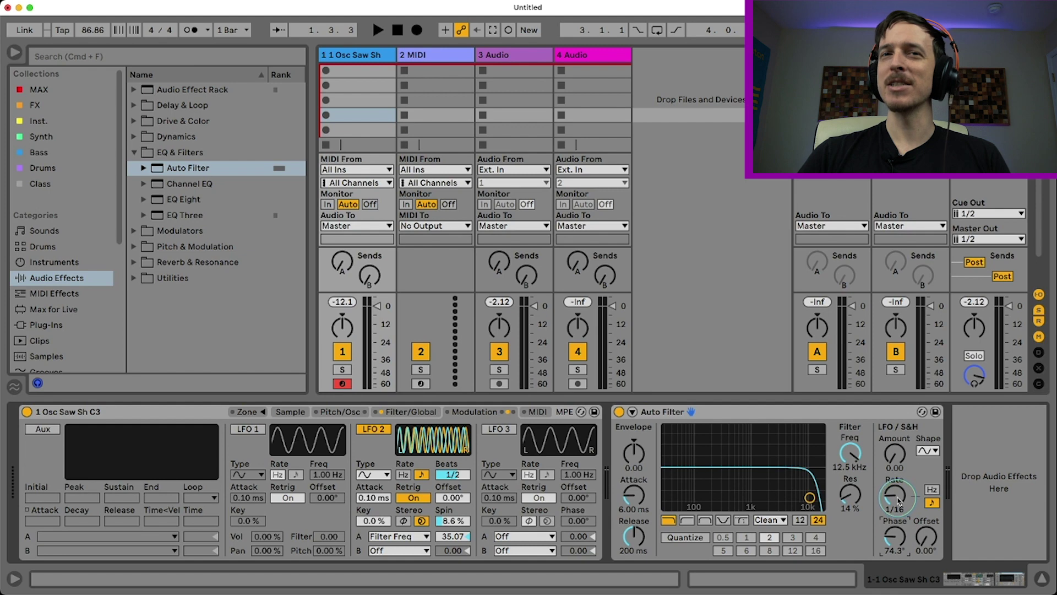
double_click(893, 537)
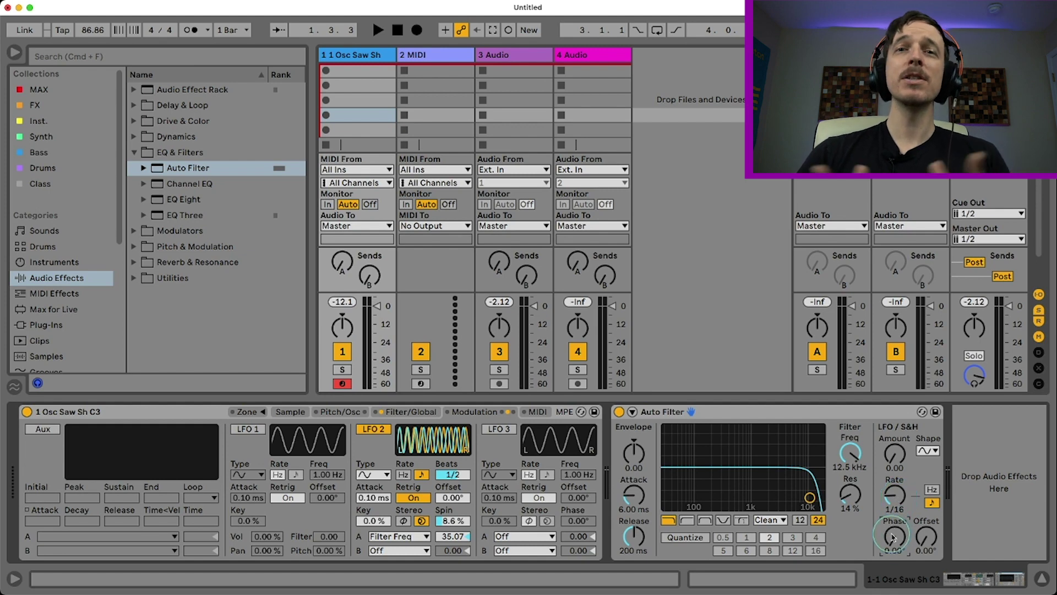